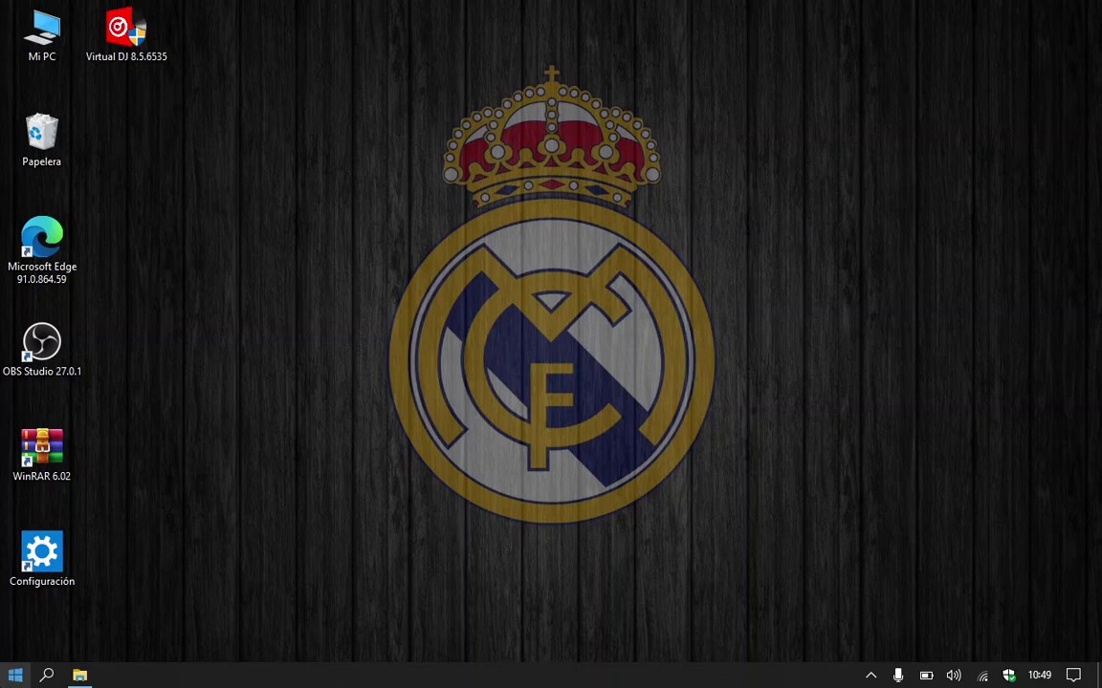
- Open Panel de control from the Sistema de Windows group of installed programs
{"action": "left_click", "coordinate": [14, 679]}
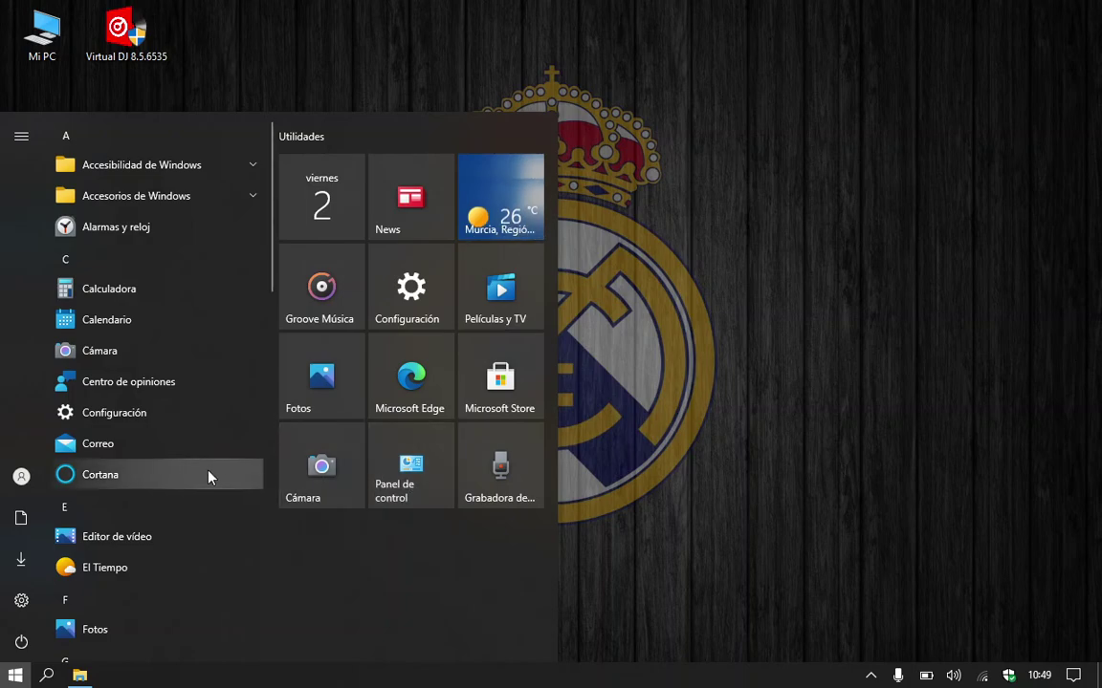
{"action": "scroll", "coordinate": [204, 477], "scroll_direction": "down", "scroll_amount": 2}
{"action": "scroll", "coordinate": [204, 477], "scroll_direction": "down", "scroll_amount": 6}
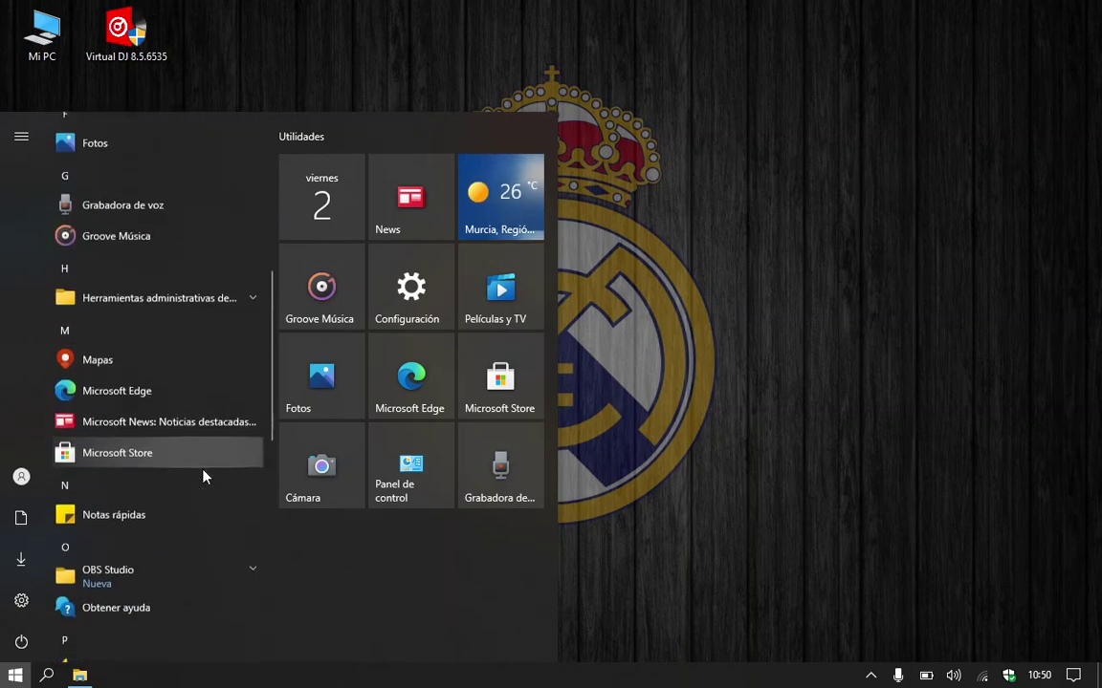
{"action": "scroll", "coordinate": [204, 477], "scroll_direction": "down", "scroll_amount": 2}
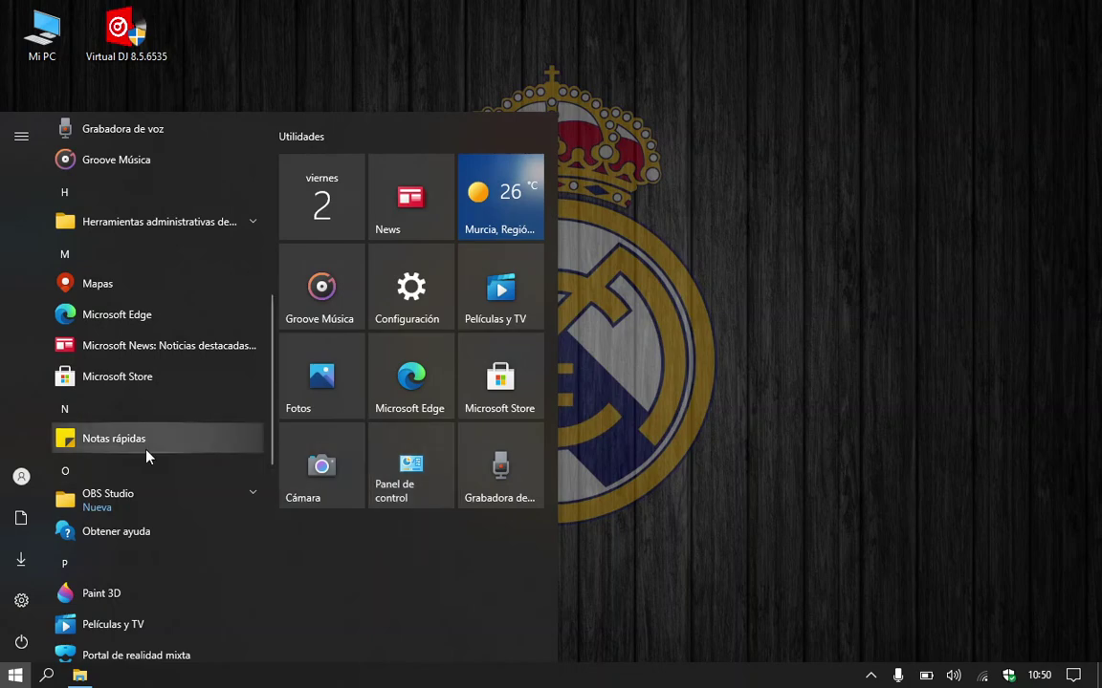
{"action": "scroll", "coordinate": [148, 456], "scroll_direction": "down", "scroll_amount": 2}
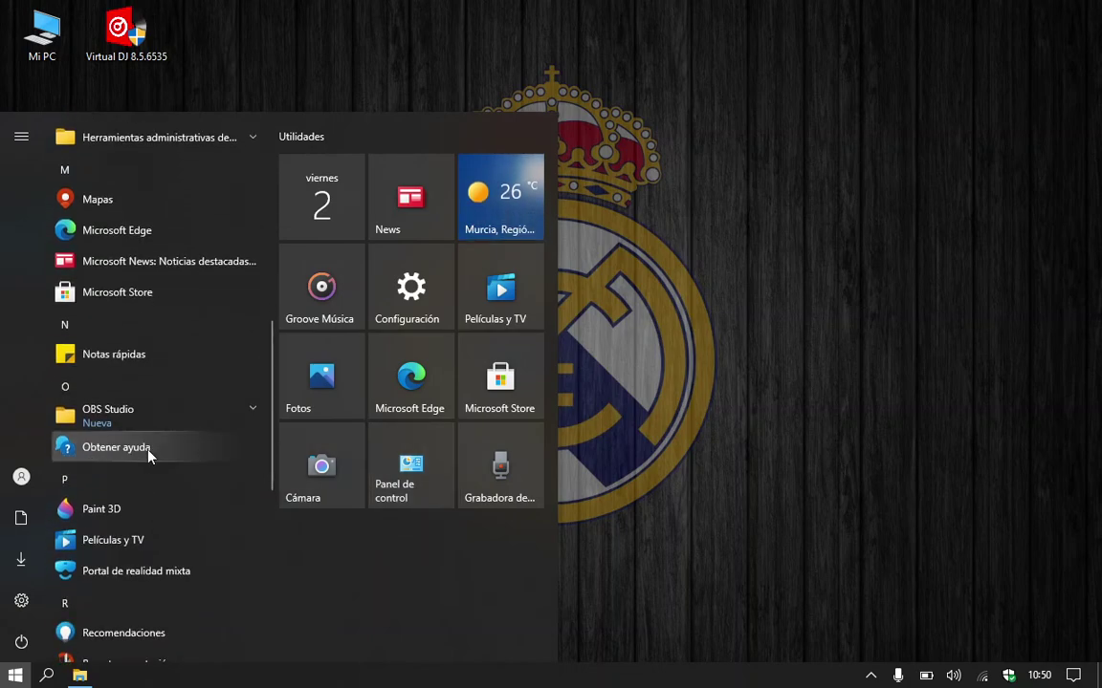
{"action": "scroll", "coordinate": [149, 456], "scroll_direction": "down", "scroll_amount": 7}
{"action": "scroll", "coordinate": [148, 456], "scroll_direction": "down", "scroll_amount": 1}
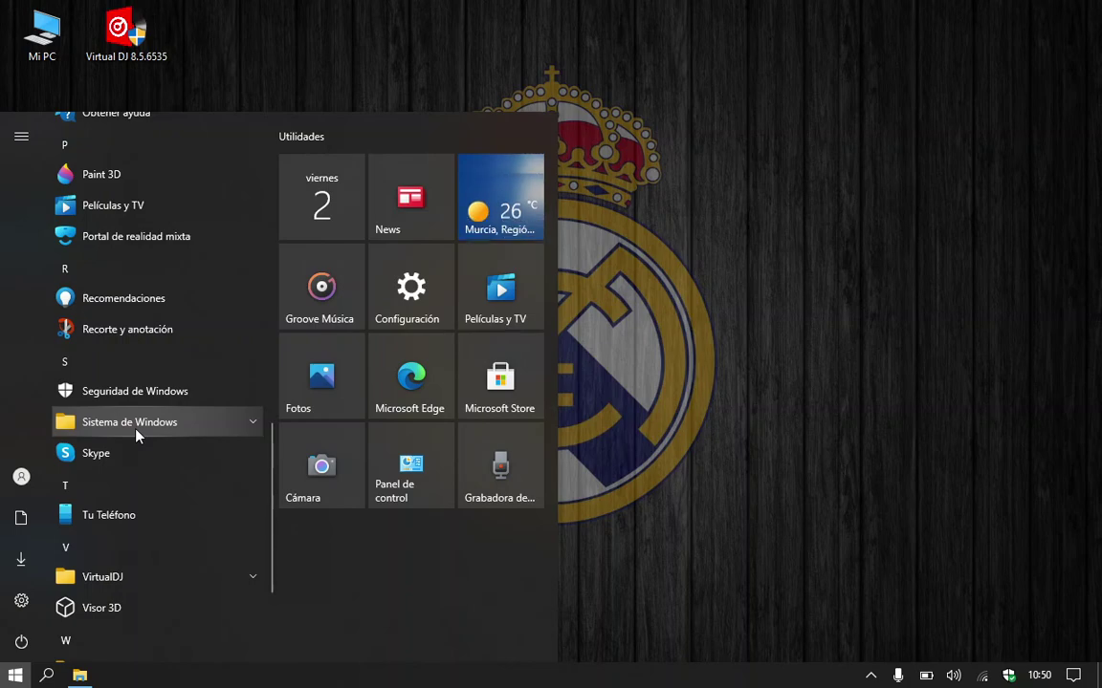
{"action": "left_click", "coordinate": [136, 432]}
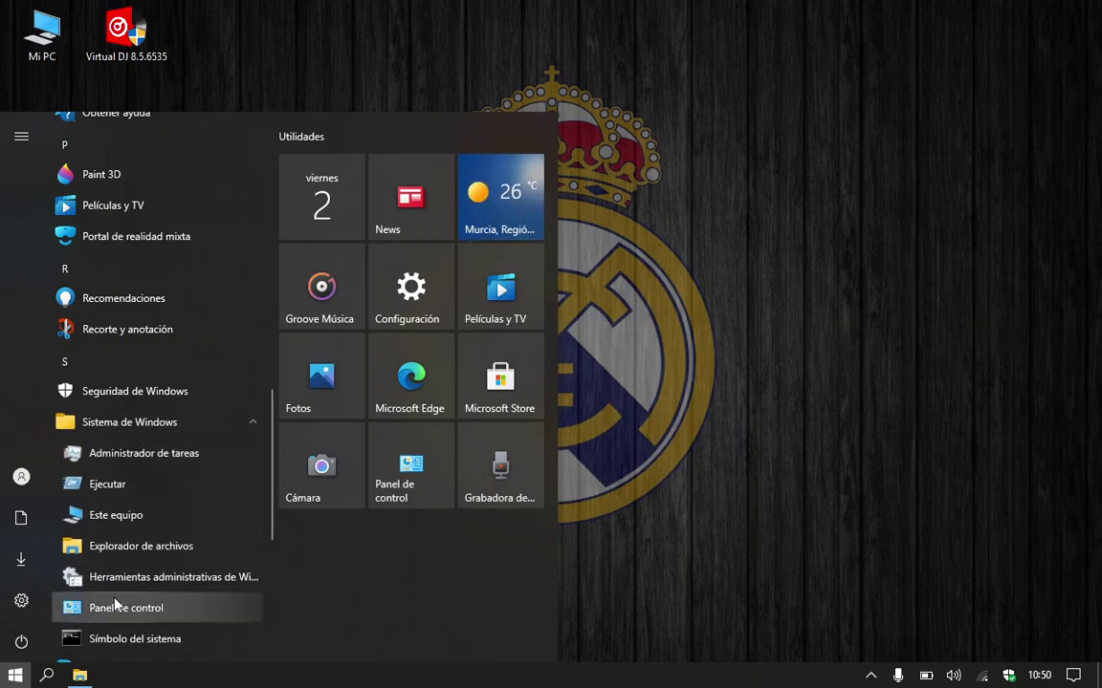
{"action": "left_click", "coordinate": [134, 610]}
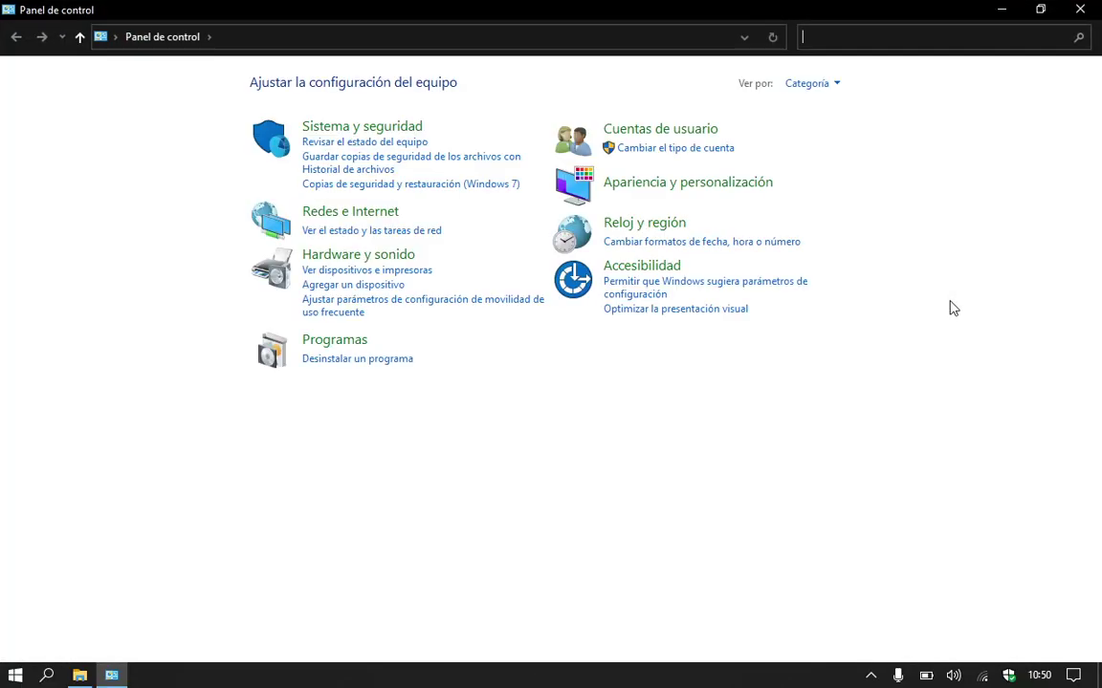
- Open the network adapter settings through Redes e Internet and Centro de redes y recursos compartidos
{"action": "left_click", "coordinate": [359, 213]}
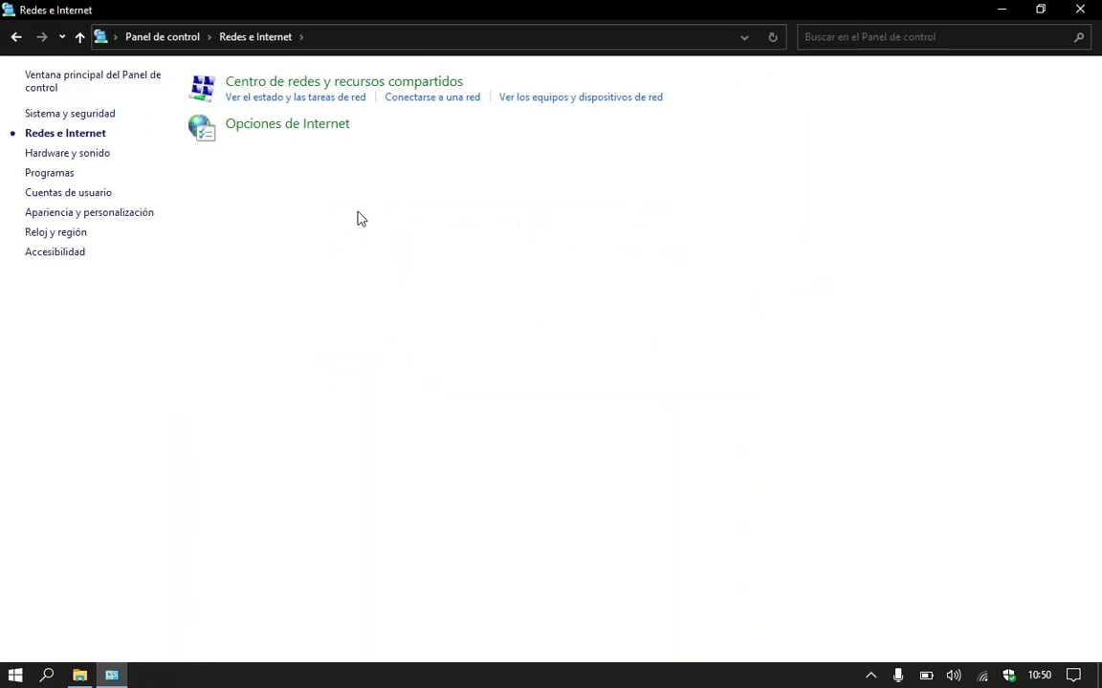
{"action": "left_click", "coordinate": [296, 84]}
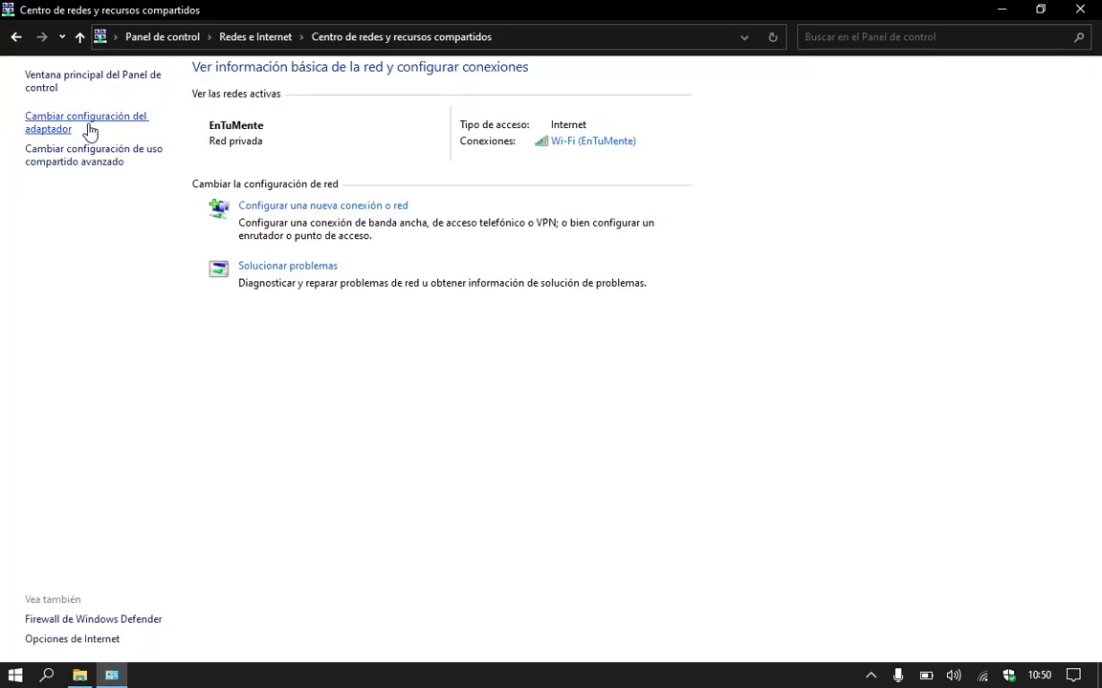
{"action": "left_click", "coordinate": [86, 128]}
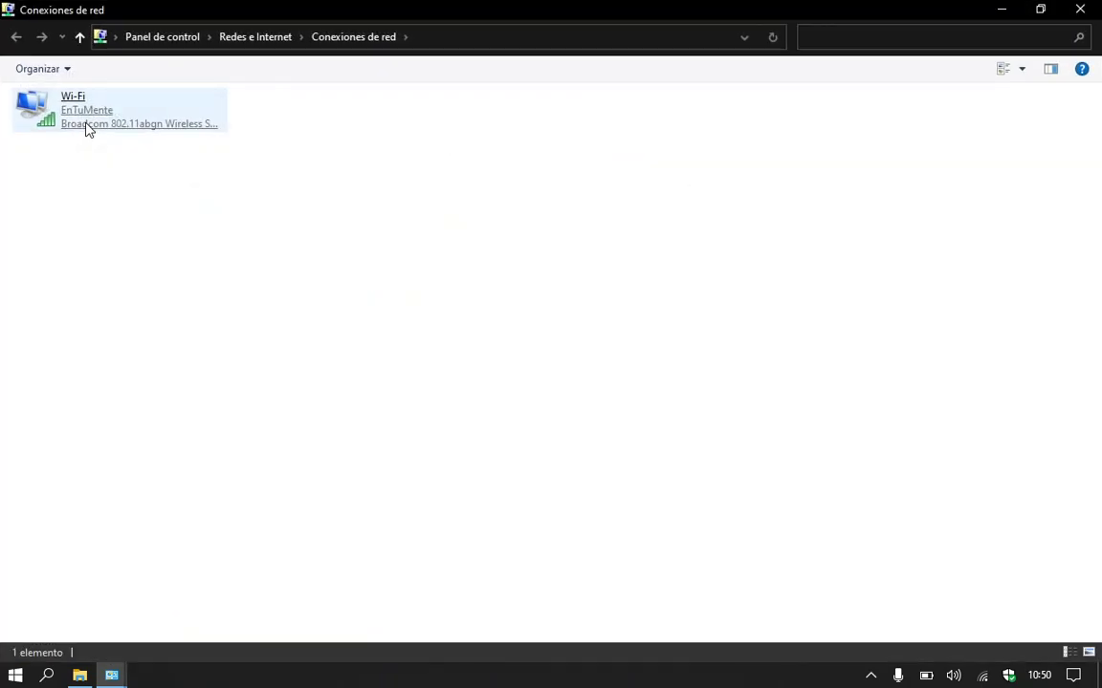
{"action": "left_click", "coordinate": [86, 129]}
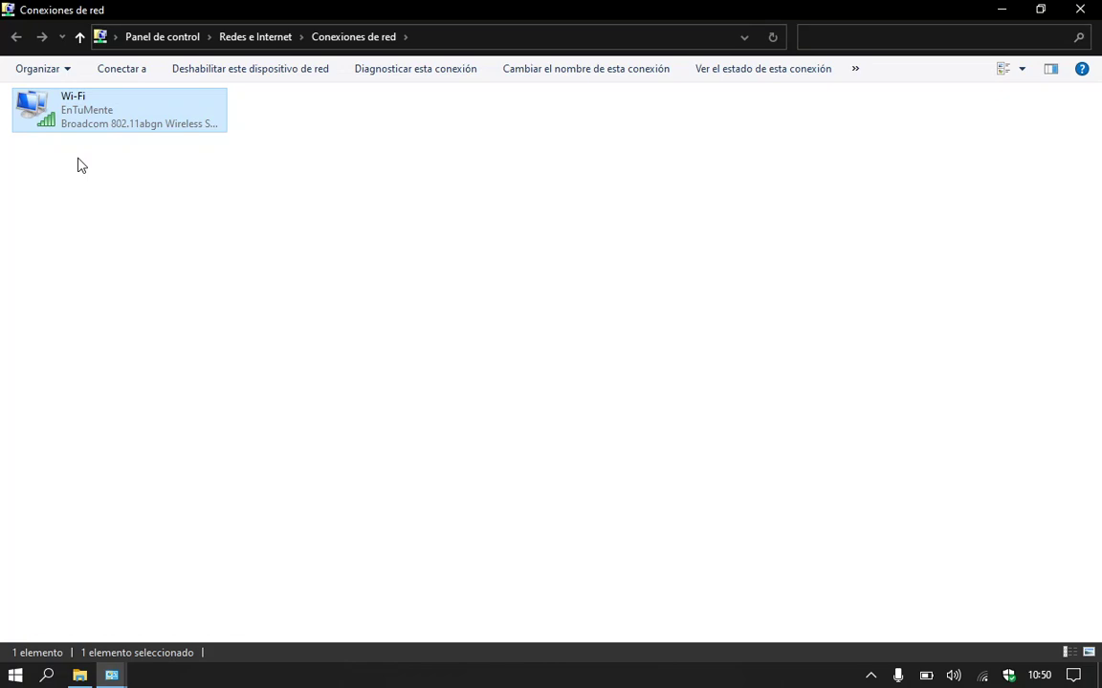
{"action": "right_click", "coordinate": [83, 102]}
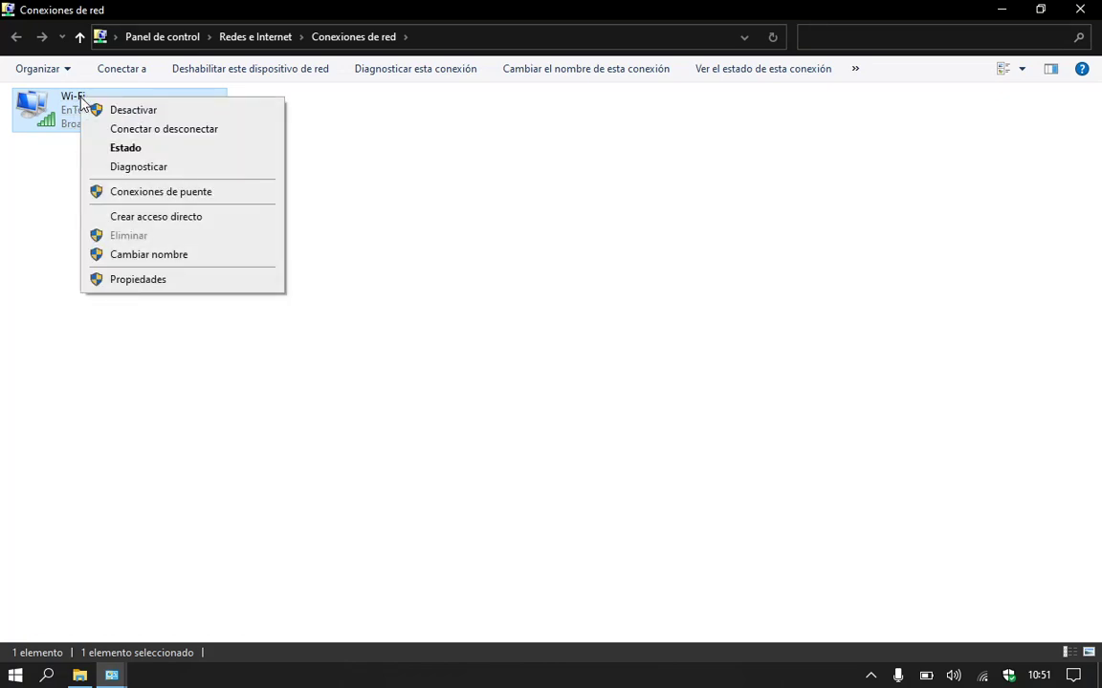
{"action": "left_click", "coordinate": [120, 255]}
{"action": "type", "text": "knkfksfksj"}
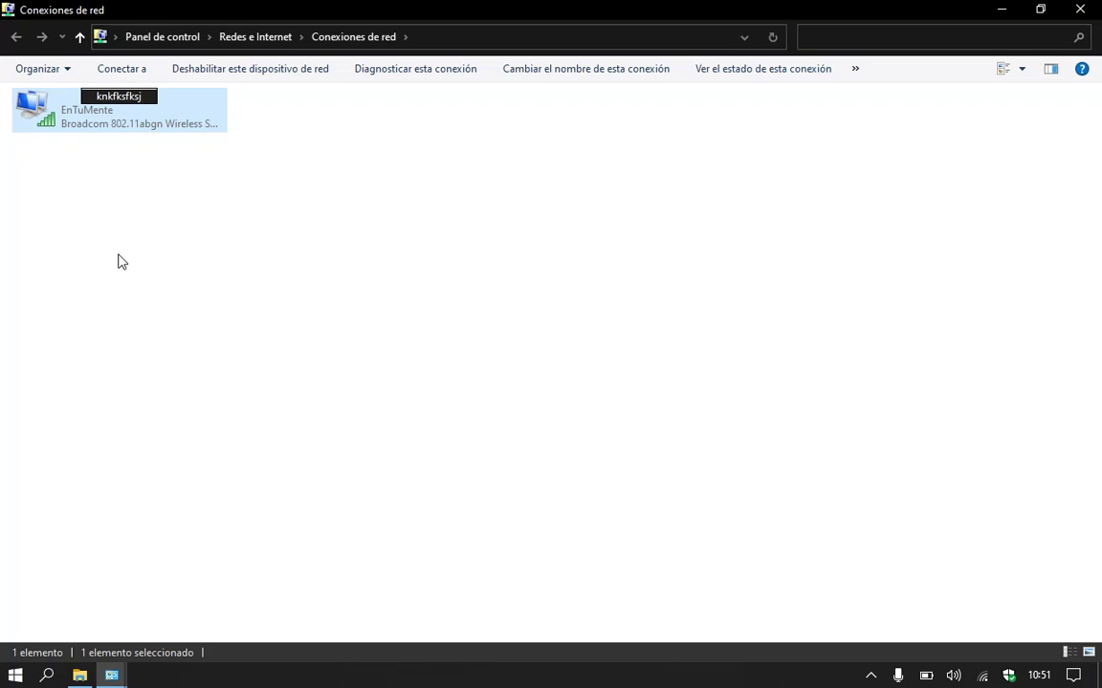
{"action": "key", "text": "Escape"}
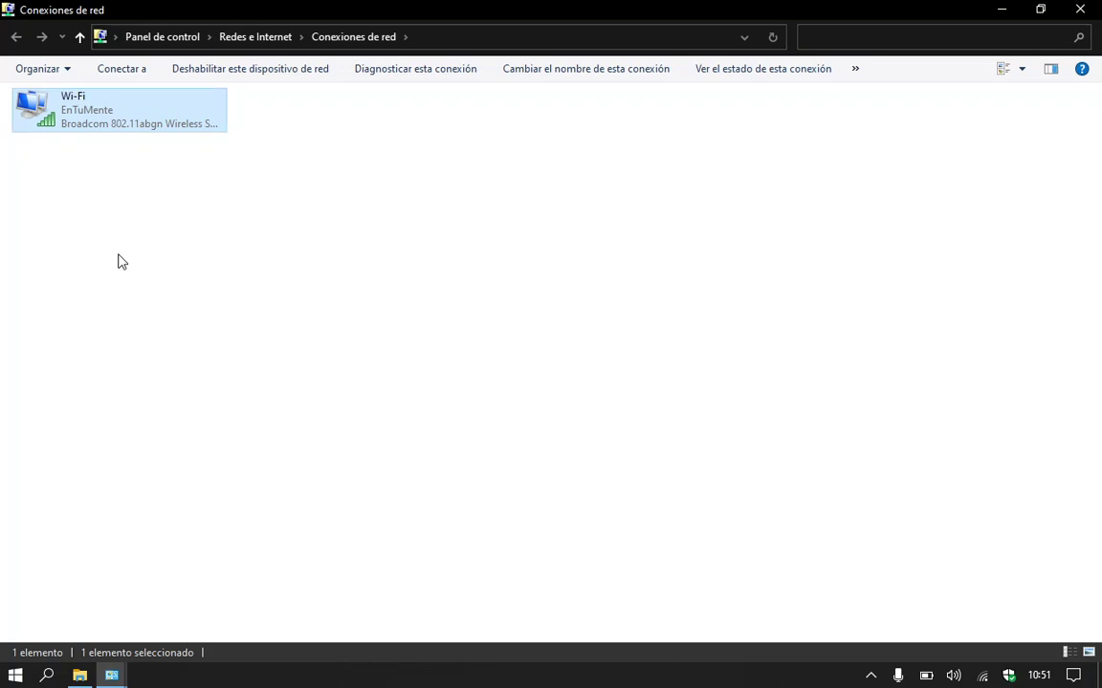
{"action": "left_click", "coordinate": [118, 256]}
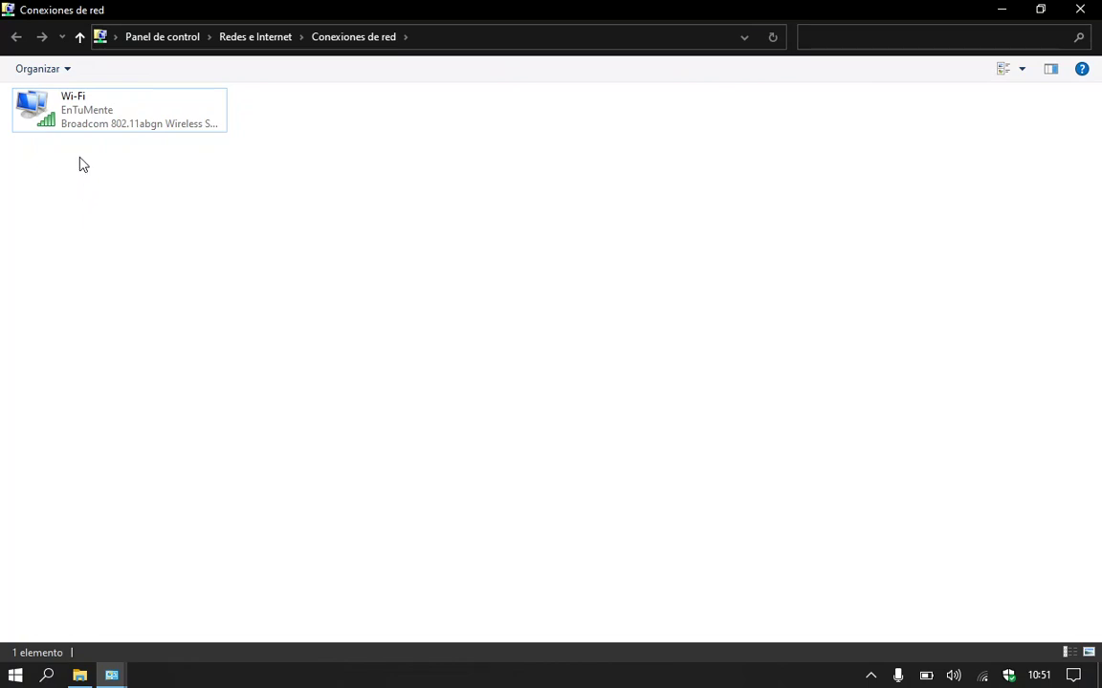
- Rename the wireless network adapter connection as Wi-Fi
{"action": "left_click", "coordinate": [74, 109]}
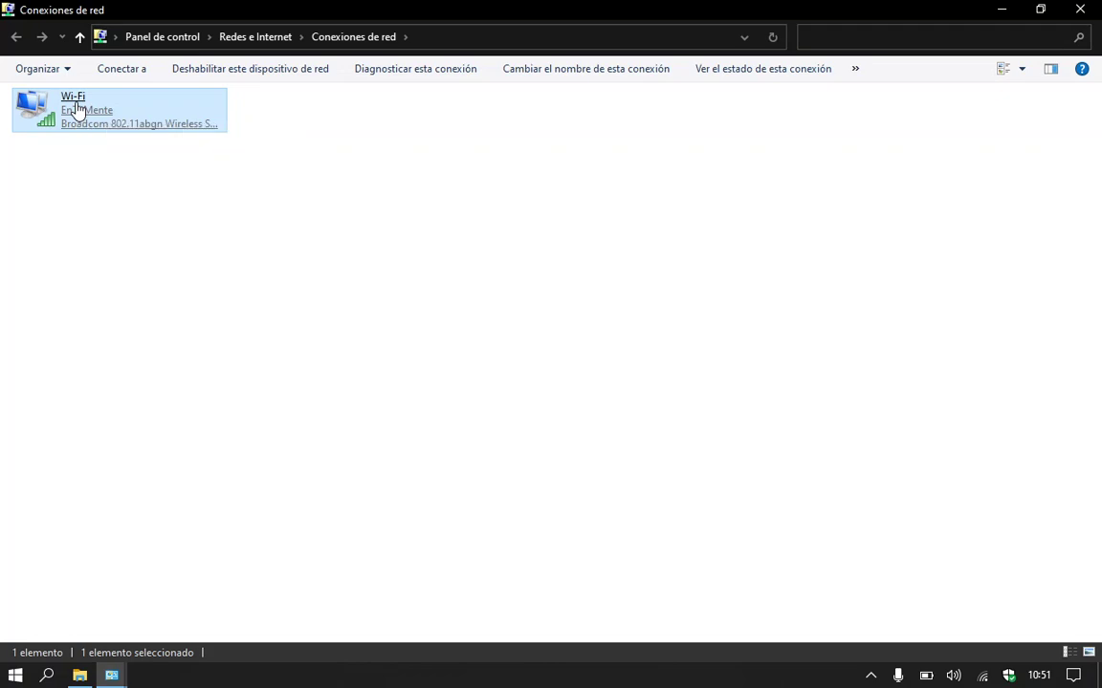
{"action": "right_click", "coordinate": [77, 107]}
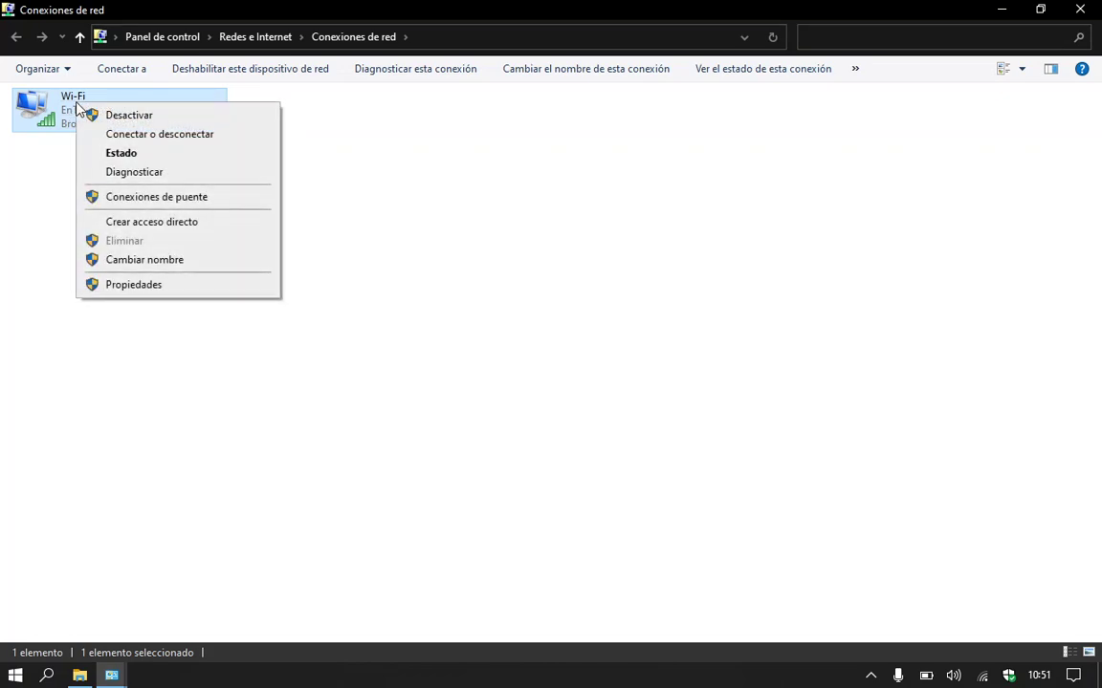
{"action": "left_click", "coordinate": [164, 261]}
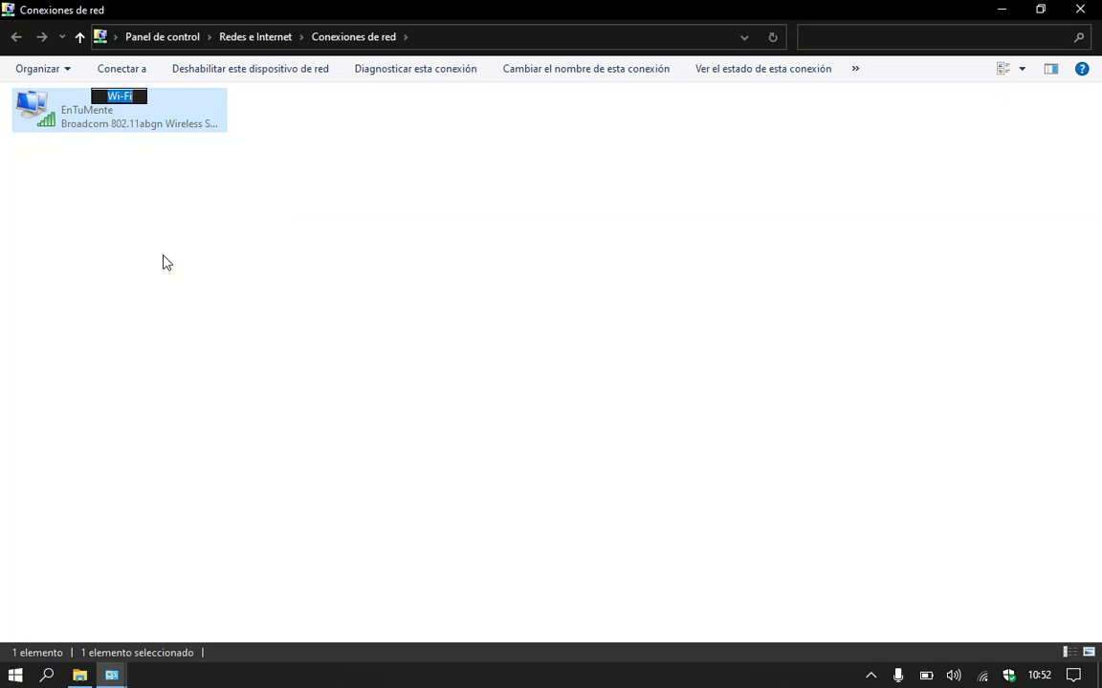
{"action": "type", "text": "Wi-Fi"}
{"action": "key", "text": "BackSpace"}
{"action": "key", "text": "BackSpace"}
{"action": "key", "text": "BackSpace"}
{"action": "key", "text": "BackSpace"}
{"action": "key", "text": "BackSpace"}
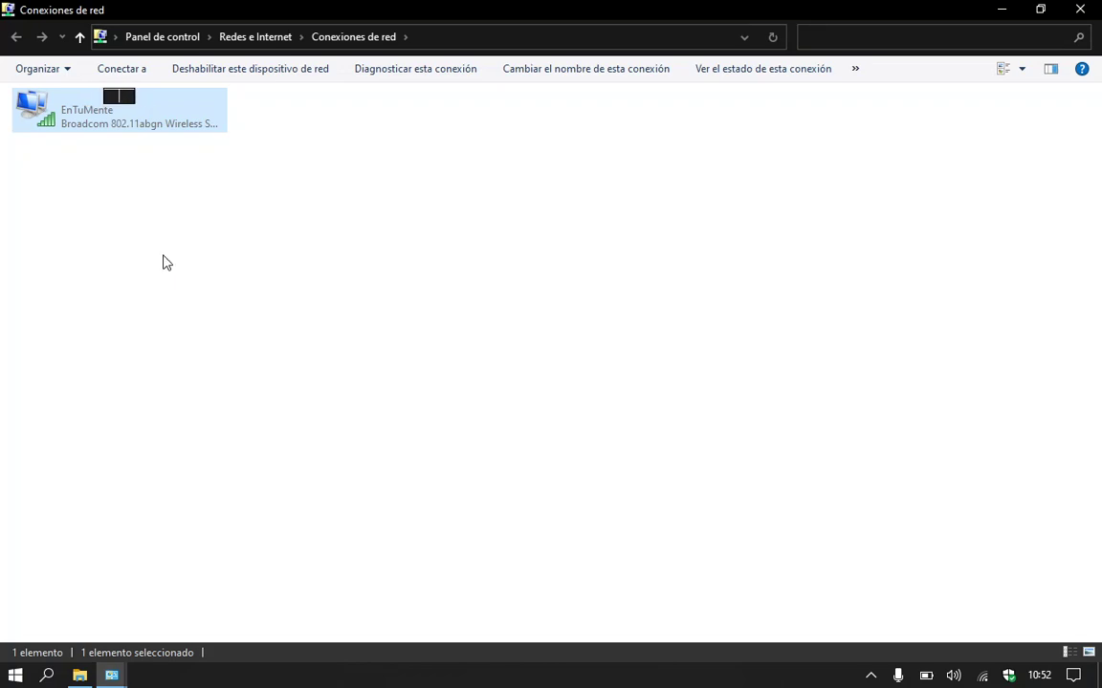
{"action": "type", "text": "wi-fi"}
{"action": "key", "text": "Return"}
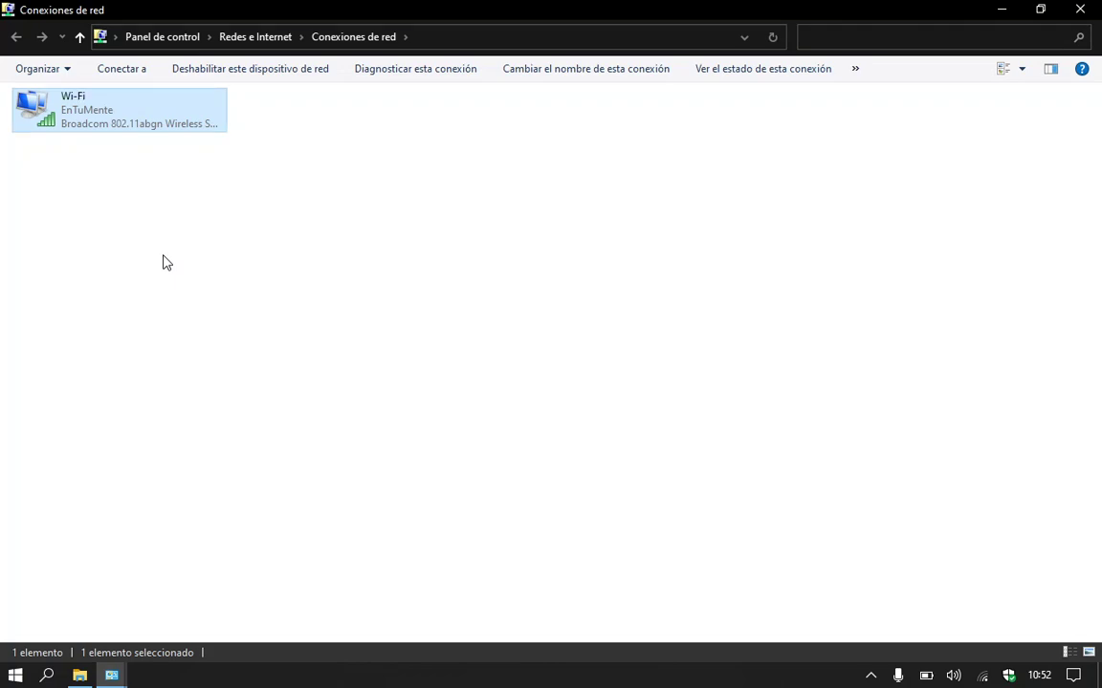
{"action": "left_click", "coordinate": [347, 232]}
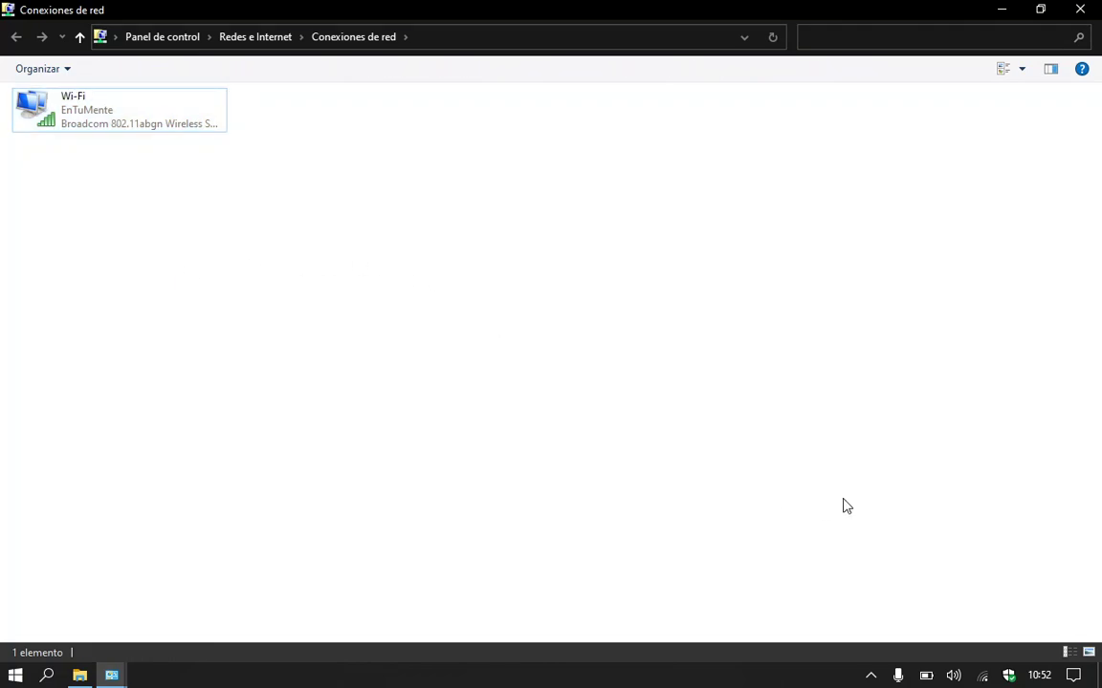
- Check the connected and available wireless networks, and close the open Conexiones de red and Centro de redes windows
{"action": "left_click", "coordinate": [982, 676]}
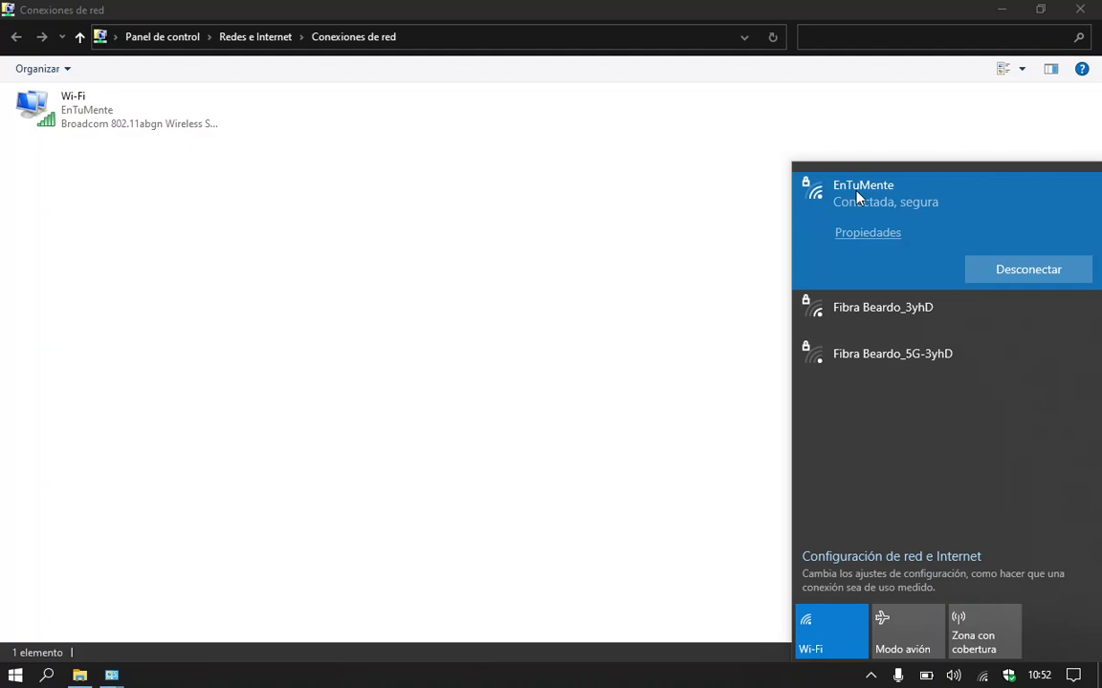
{"action": "left_click", "coordinate": [590, 211]}
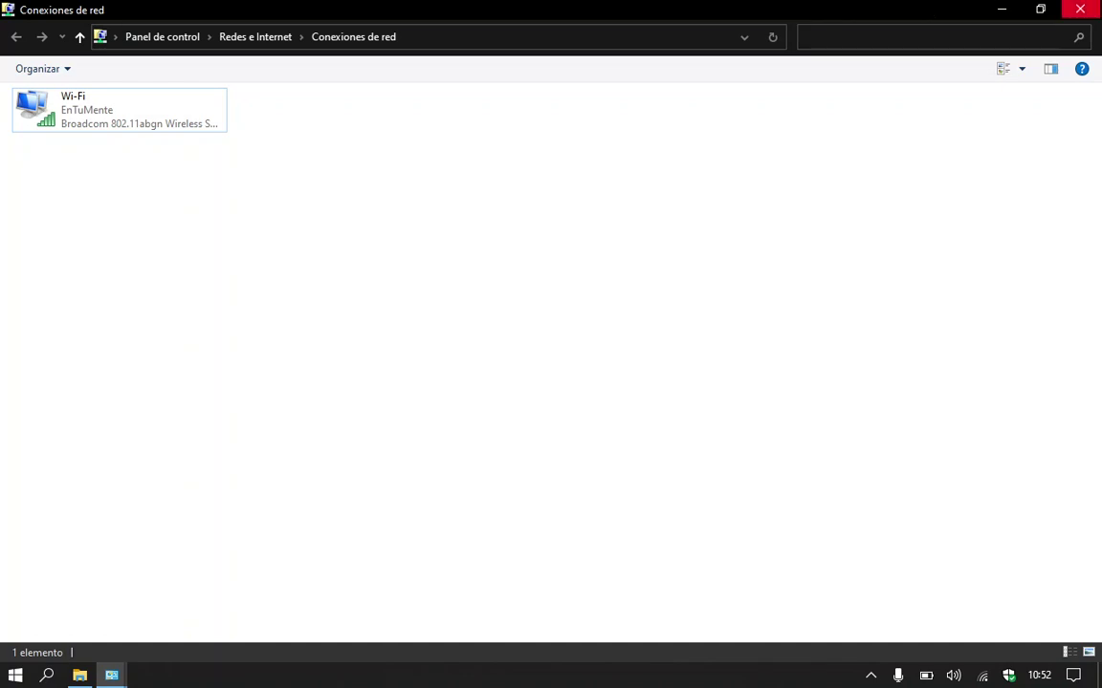
{"action": "left_click", "coordinate": [1090, 10]}
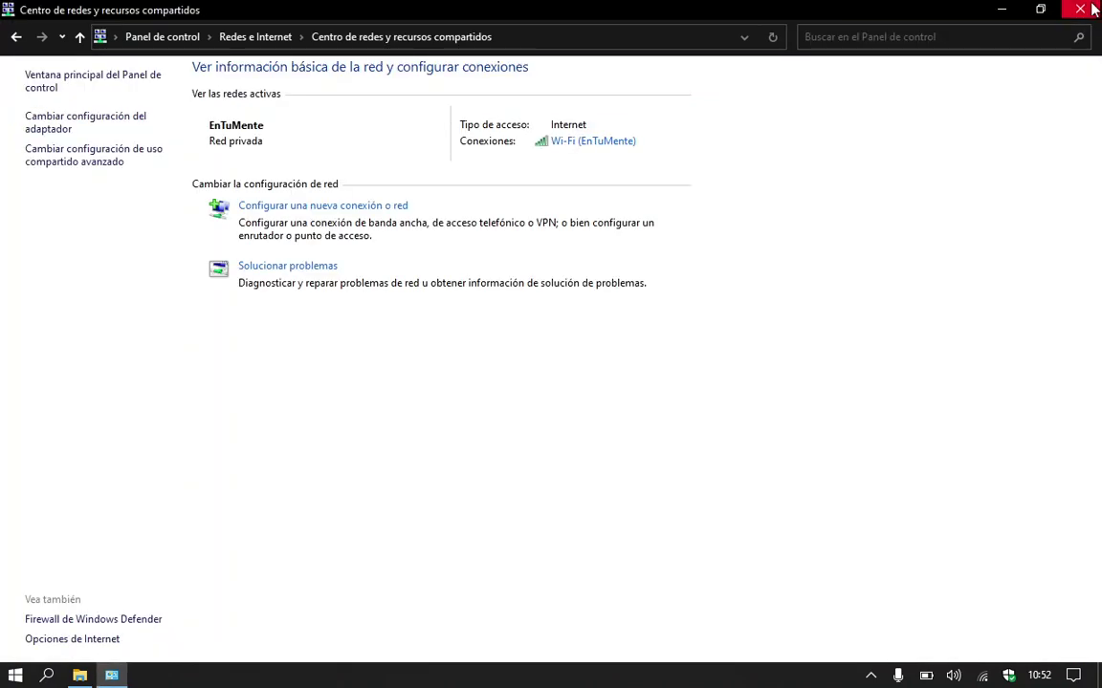
{"action": "left_click", "coordinate": [1085, 12]}
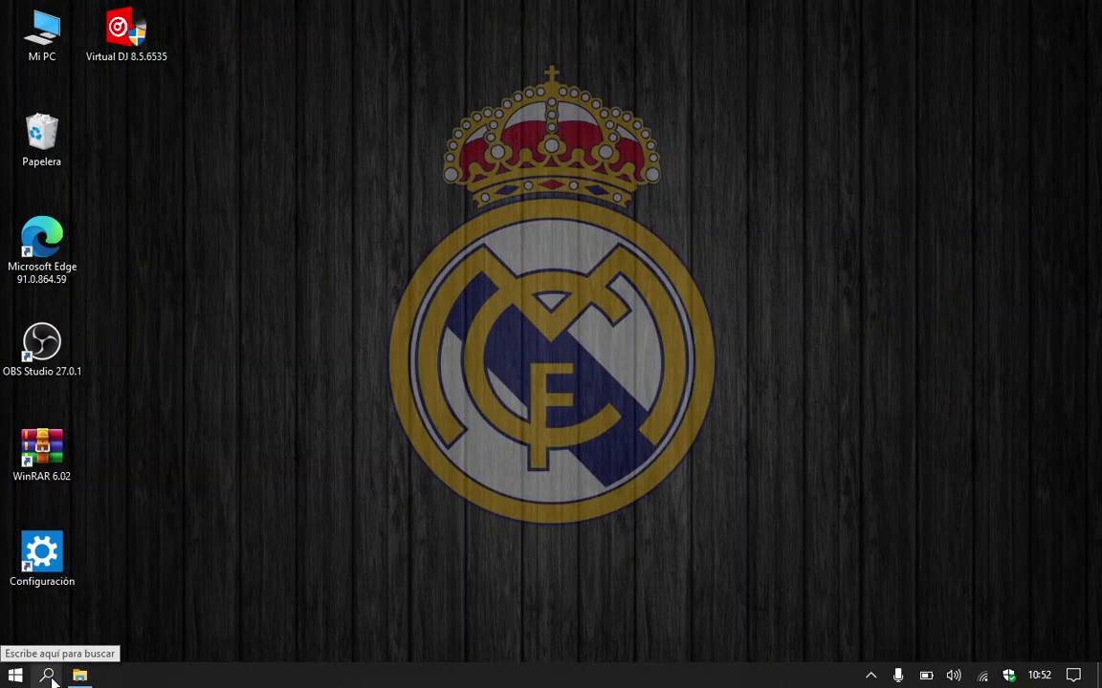
- Search Windows for "conexiones", view the network adapters through Ver conexiones de red, and close that window
{"action": "left_click", "coordinate": [48, 676]}
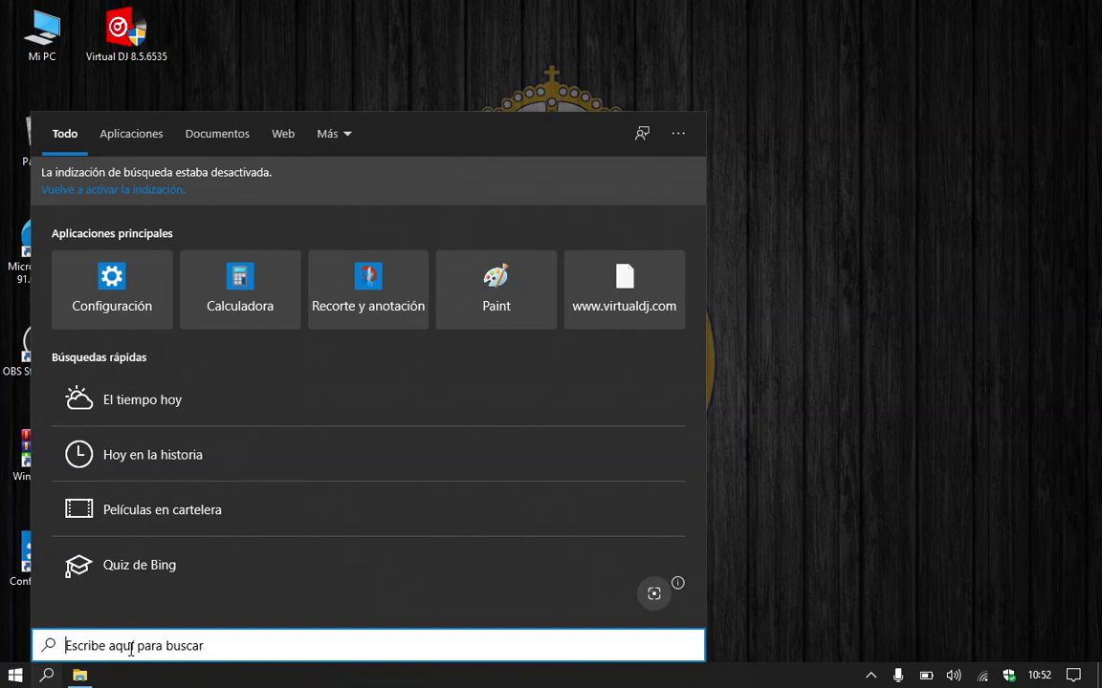
{"action": "type", "text": "cone"}
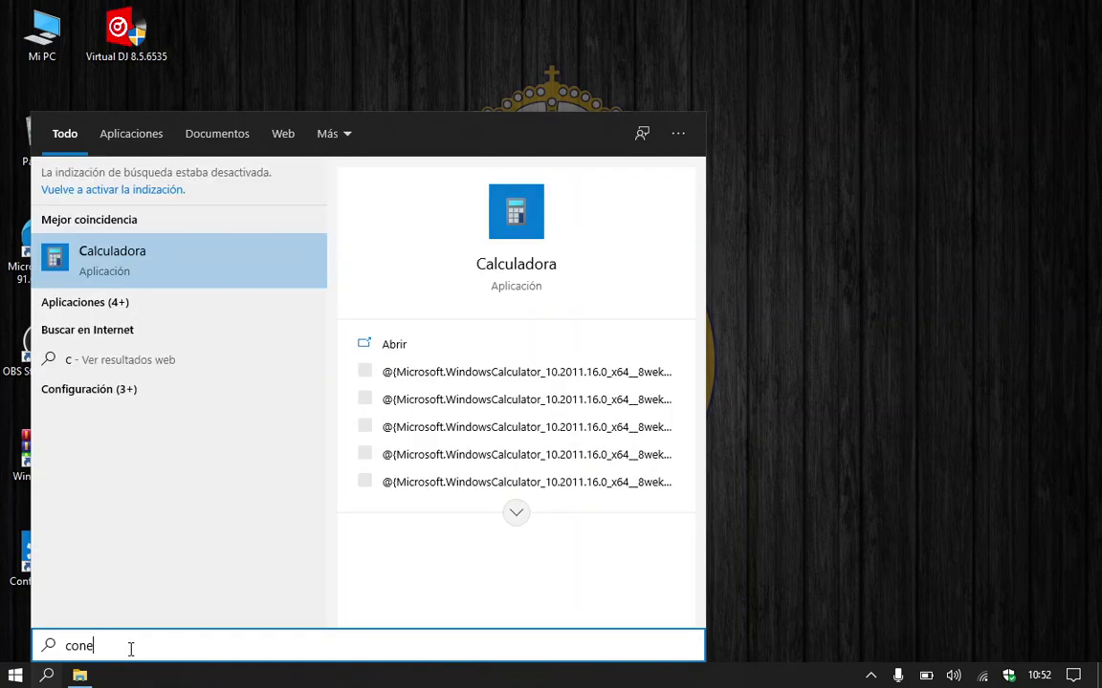
{"action": "type", "text": "xiones"}
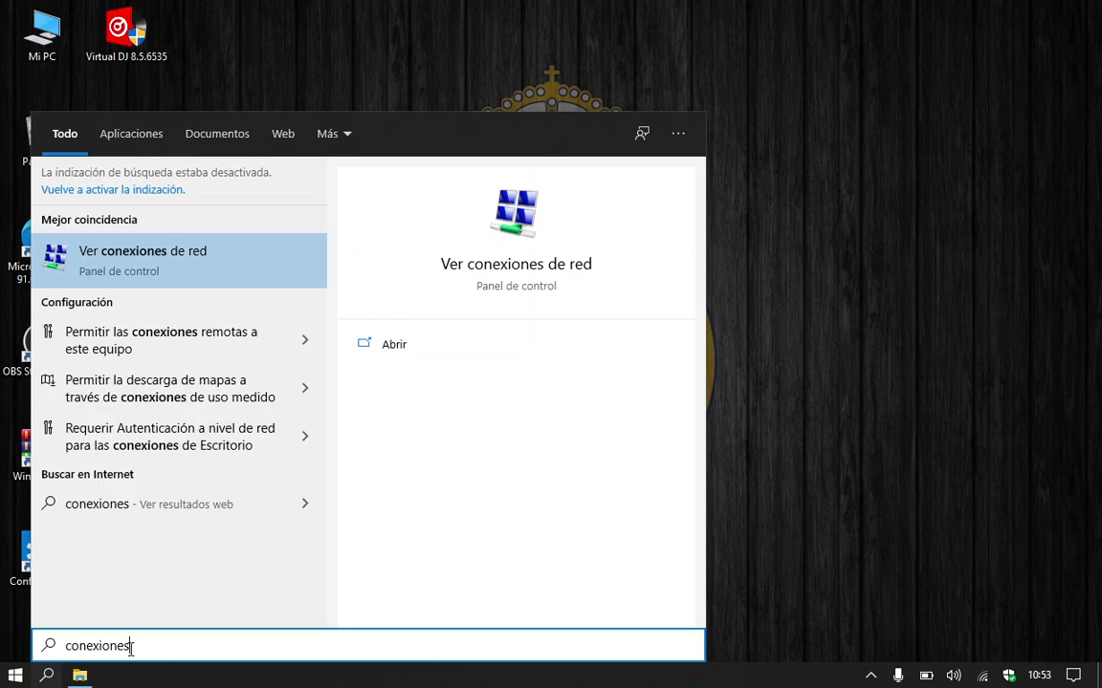
{"action": "left_click", "coordinate": [181, 256]}
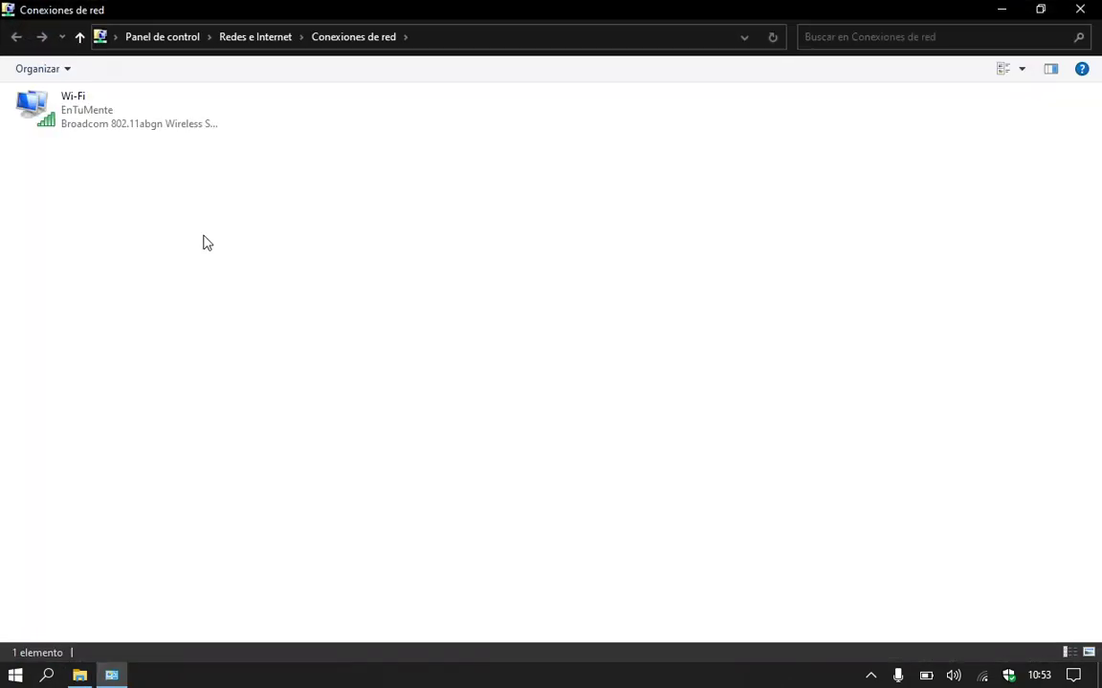
{"action": "left_click", "coordinate": [1095, 10]}
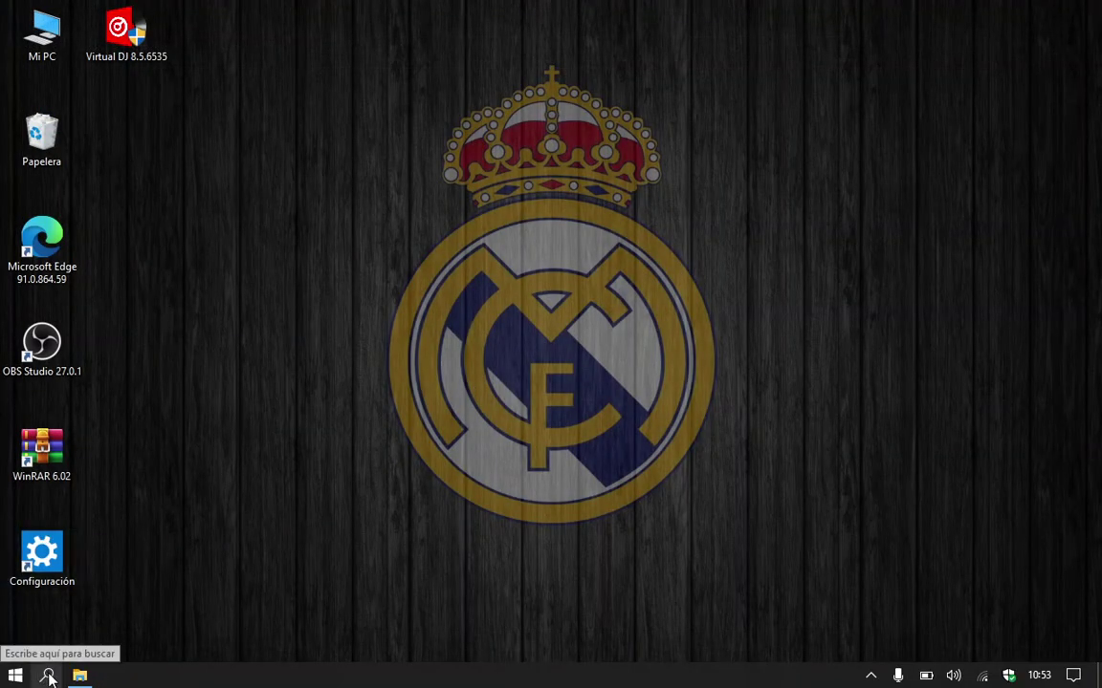
- Search Windows for "cmd" and open the Símbolo del sistema command prompt
{"action": "left_click", "coordinate": [45, 676]}
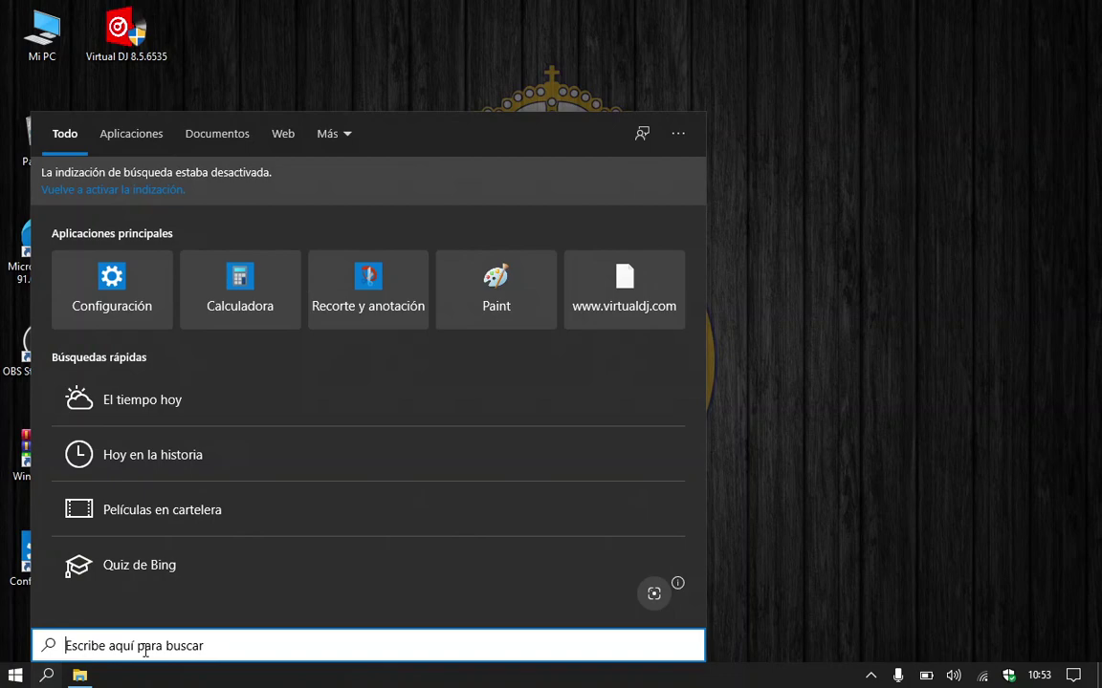
{"action": "type", "text": "cm"}
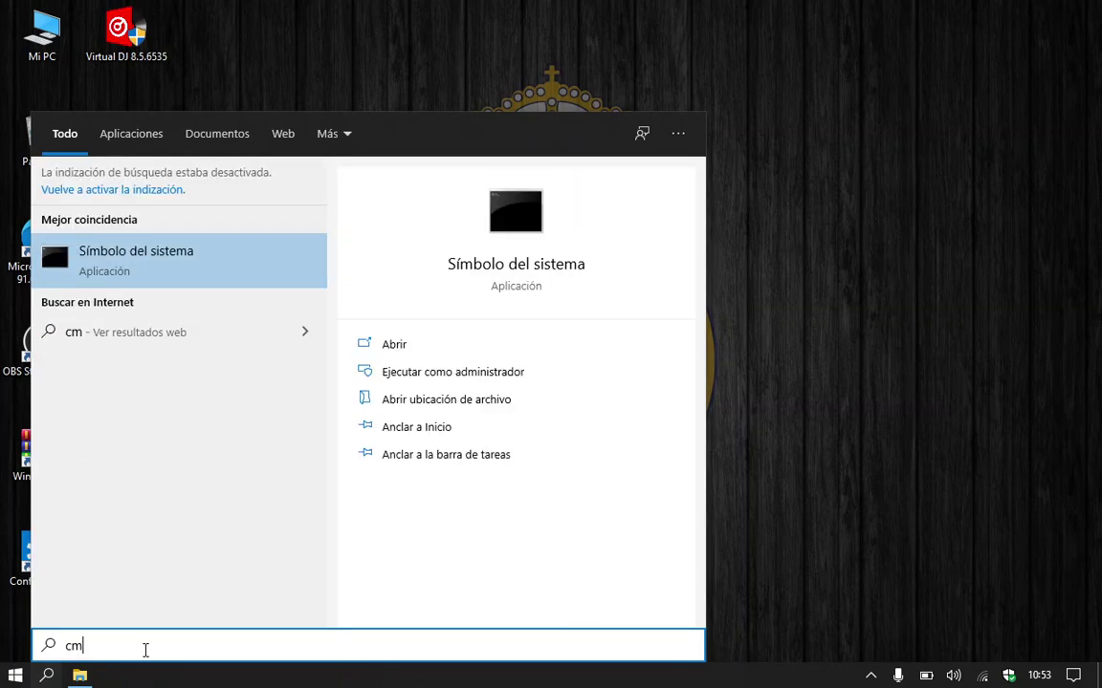
{"action": "type", "text": "d"}
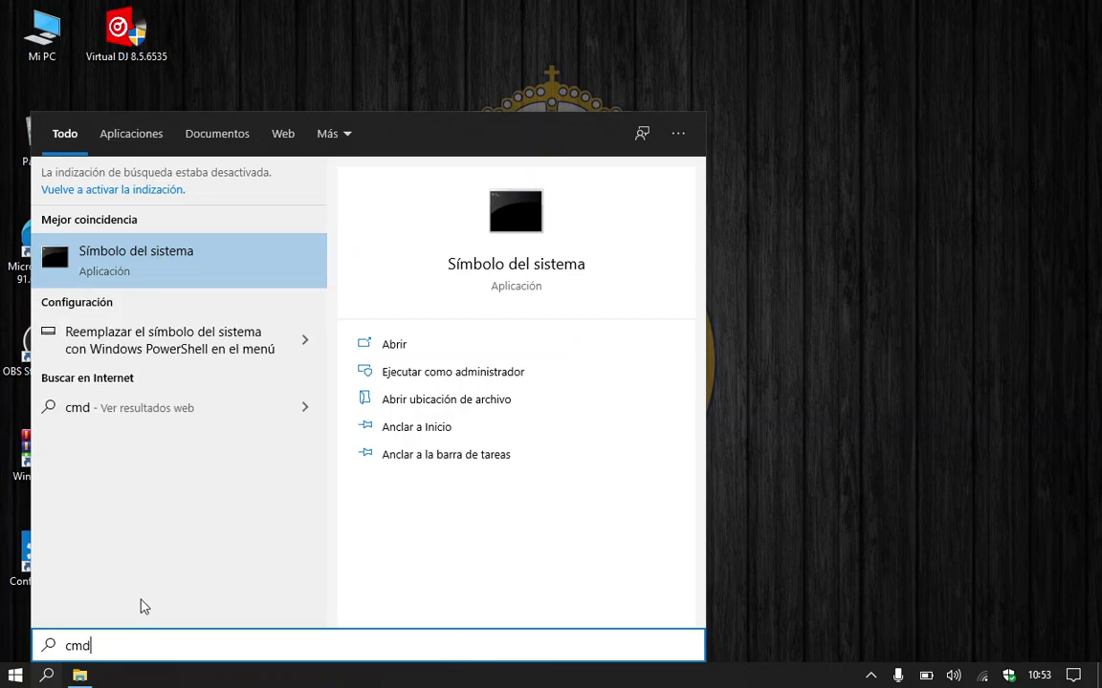
{"action": "left_click", "coordinate": [167, 247]}
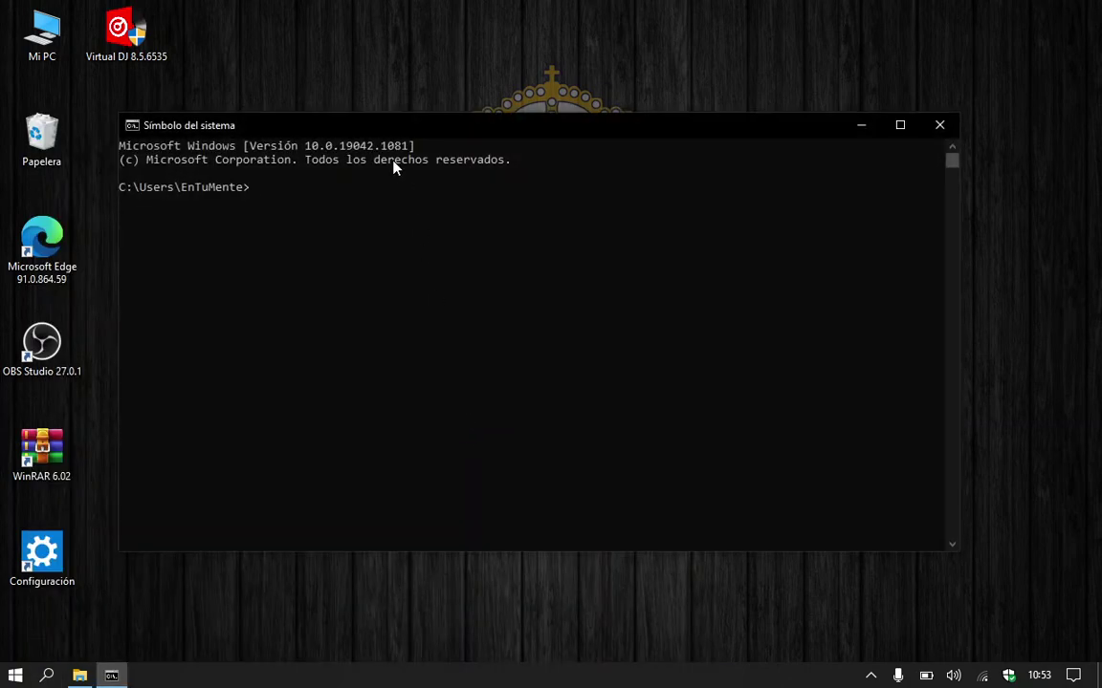
- List the network interfaces with the command netsh interface show interface, examine the interface name, and close the command prompt
{"action": "type", "text": "netsh interface show interface"}
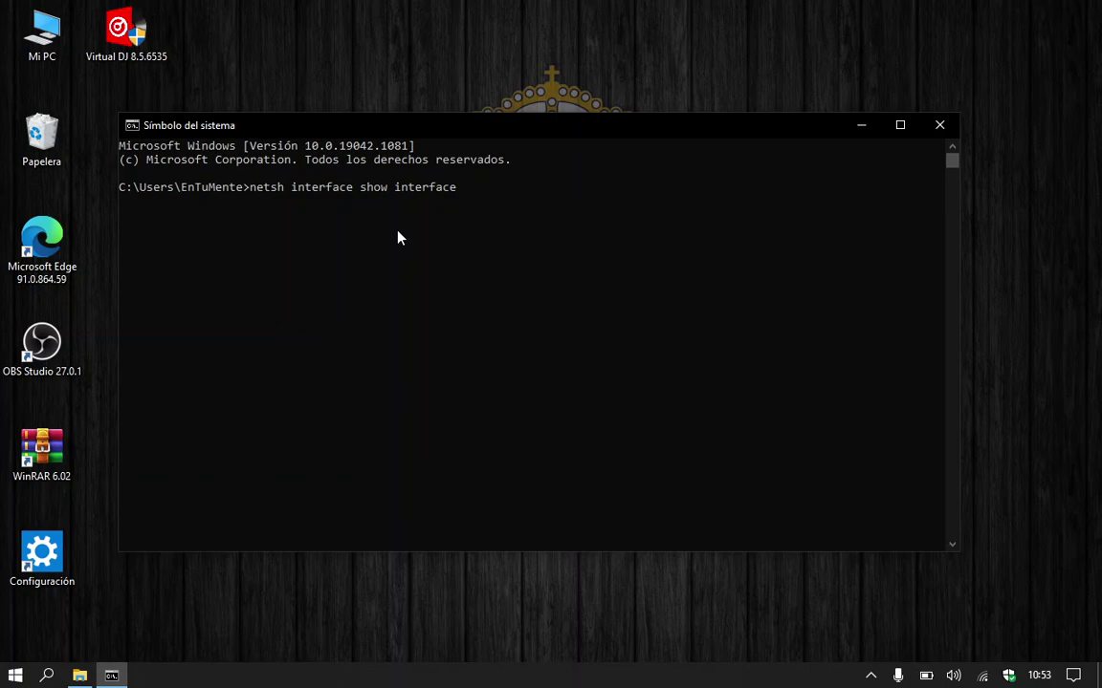
{"action": "key", "text": "Return"}
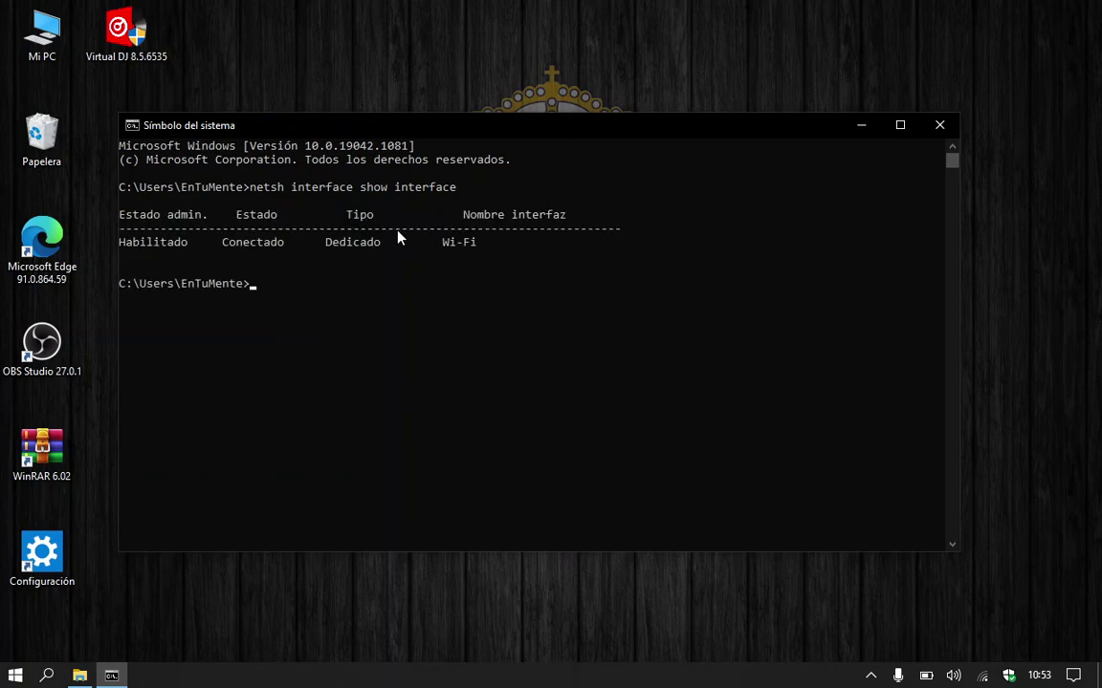
{"action": "left_click", "coordinate": [472, 243]}
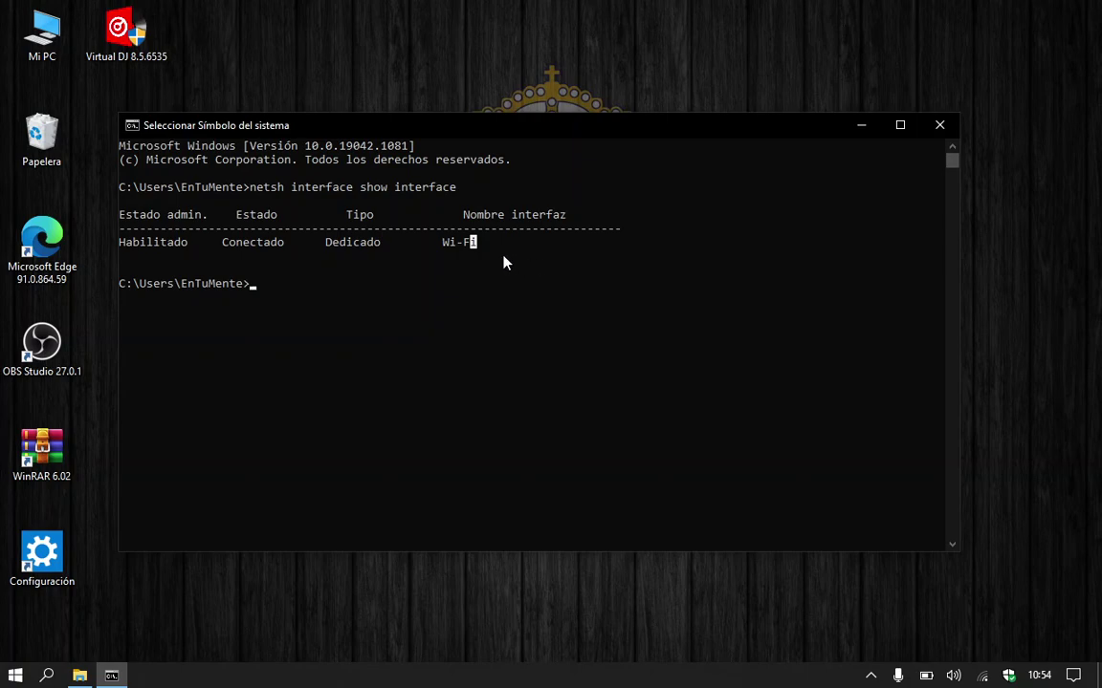
{"action": "left_click", "coordinate": [499, 255]}
{"action": "left_click", "coordinate": [940, 126]}
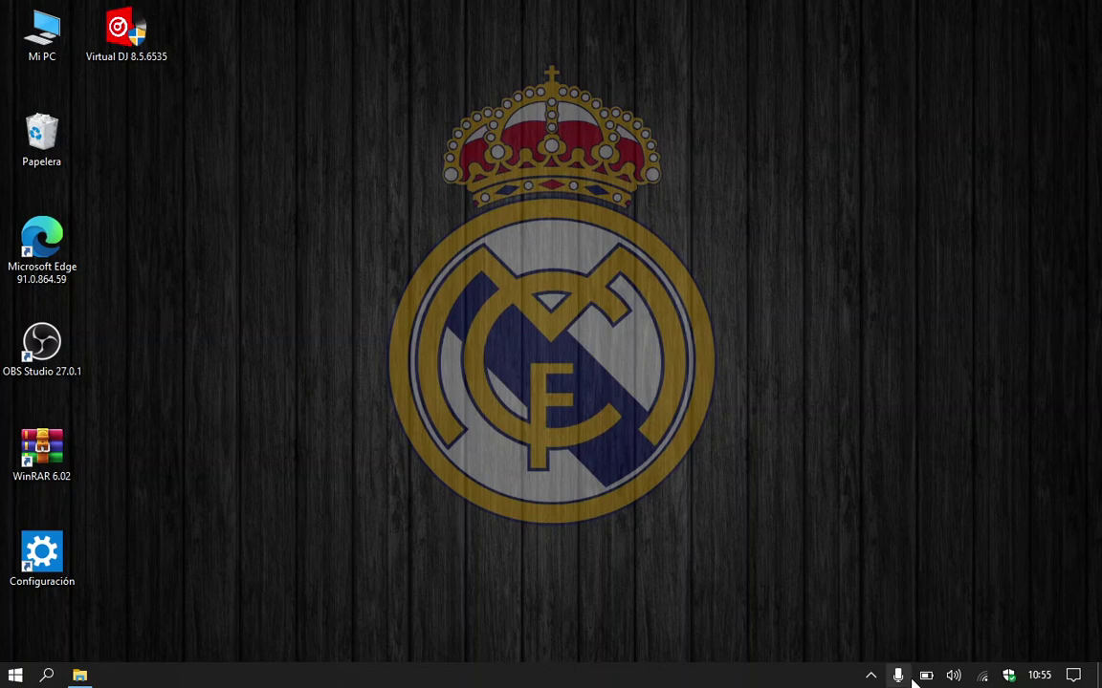
{"action": "left_click", "coordinate": [871, 676]}
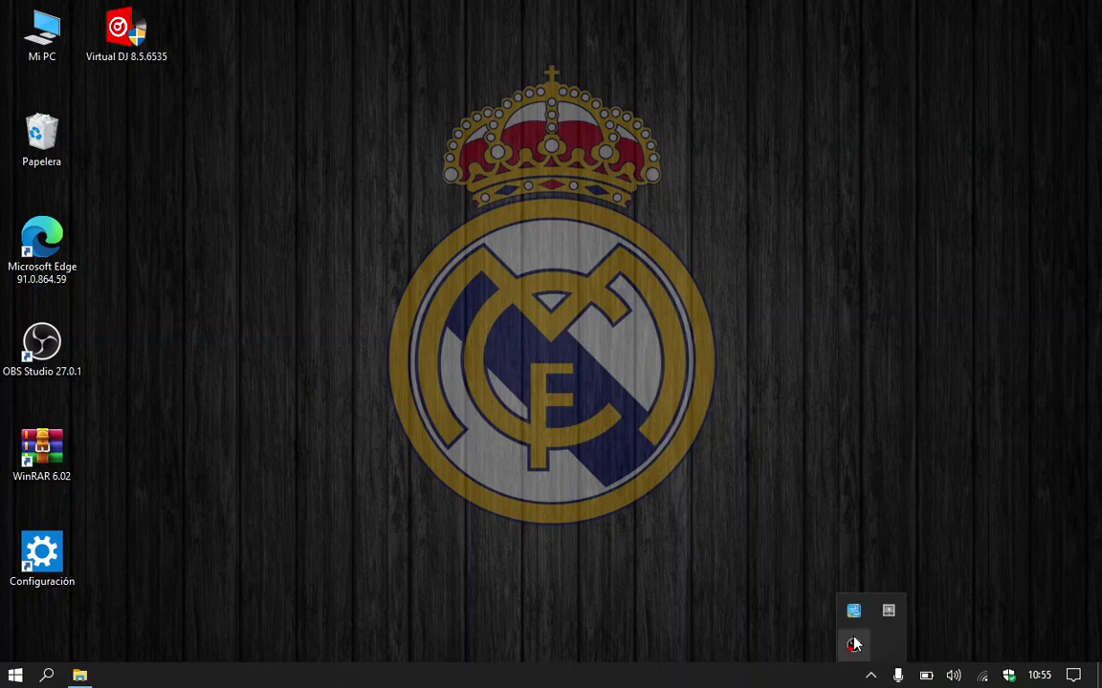
{"action": "left_click", "coordinate": [853, 645]}
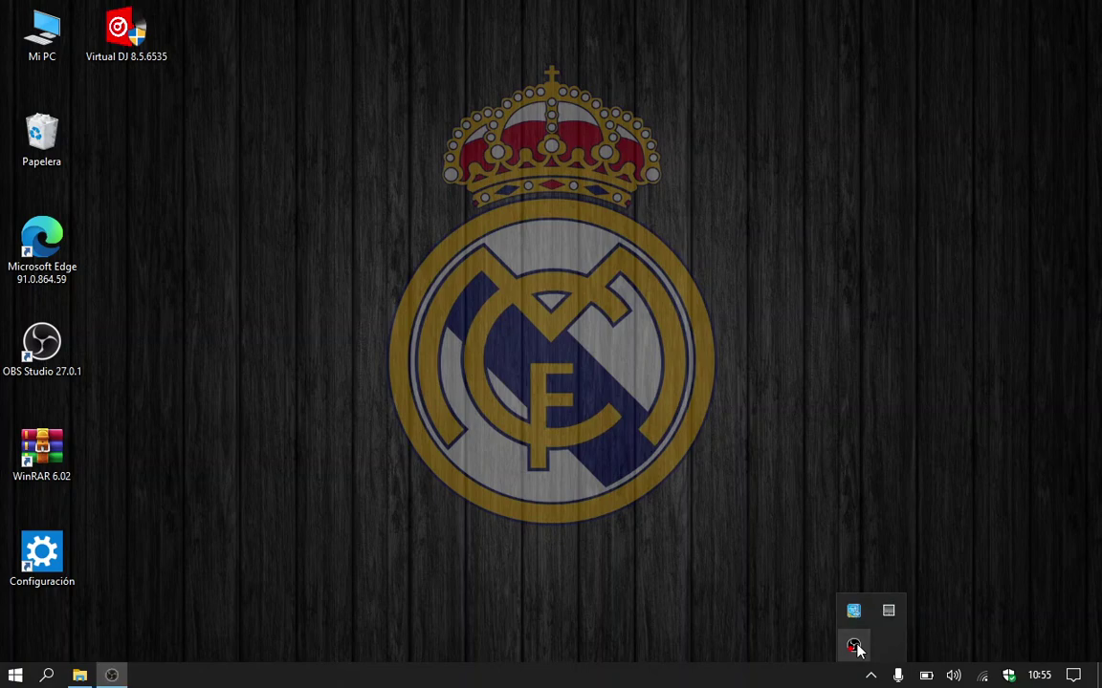